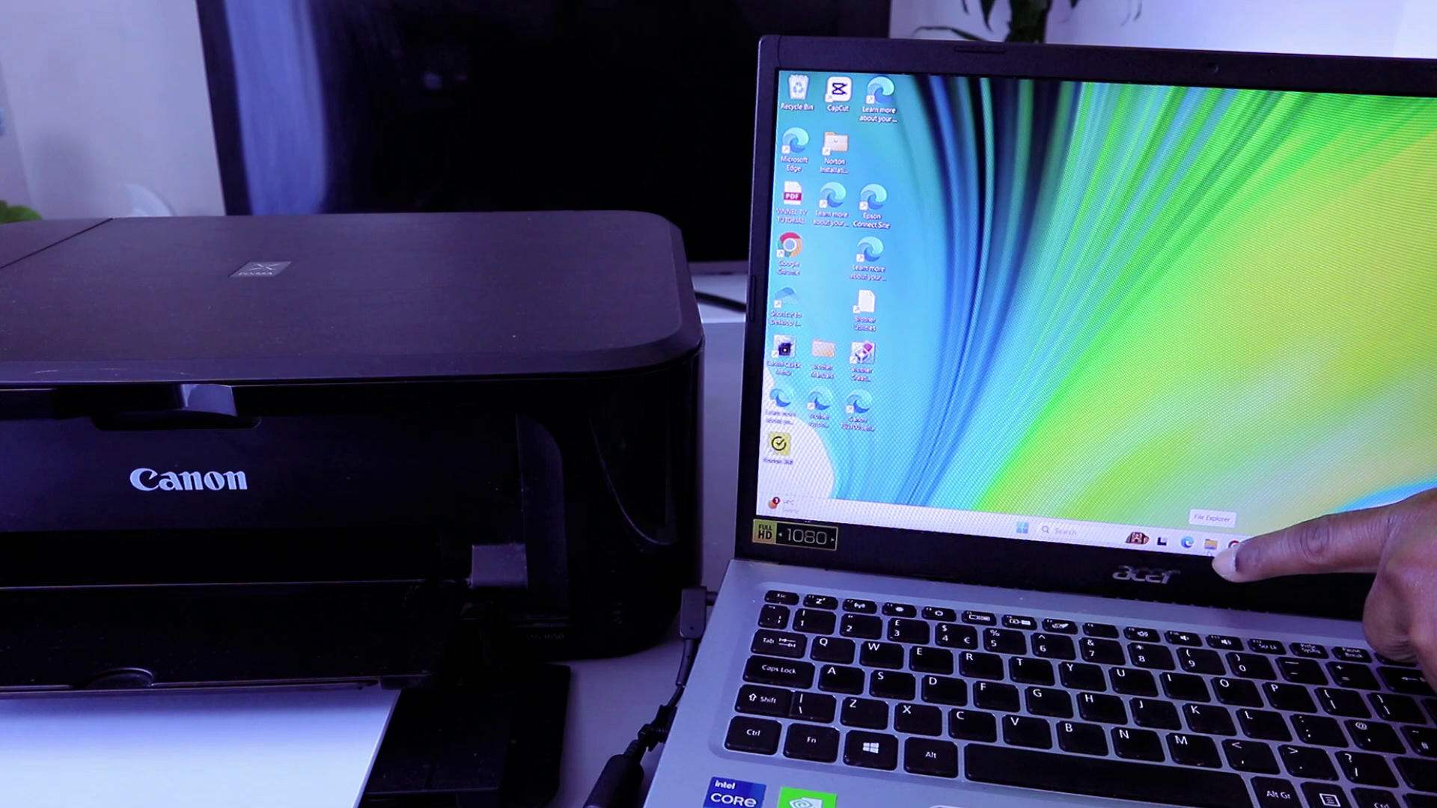
Open the HP welcome PDF from the Downloads folder in Edge using File Explorer.
left_click(1211, 544)
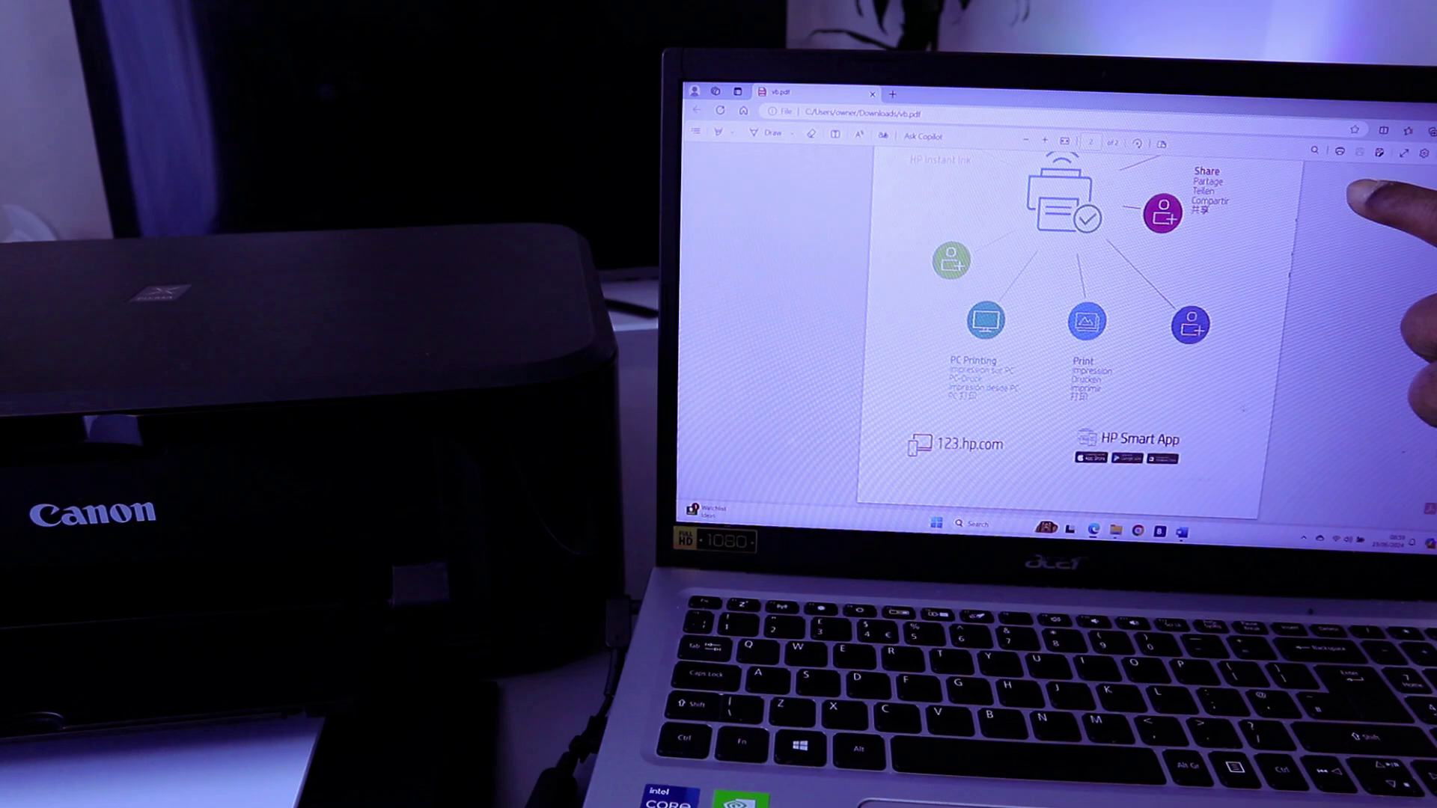
Print to the Canon MG3600 series Printer in black and white, double-sided.
left_click(1340, 154)
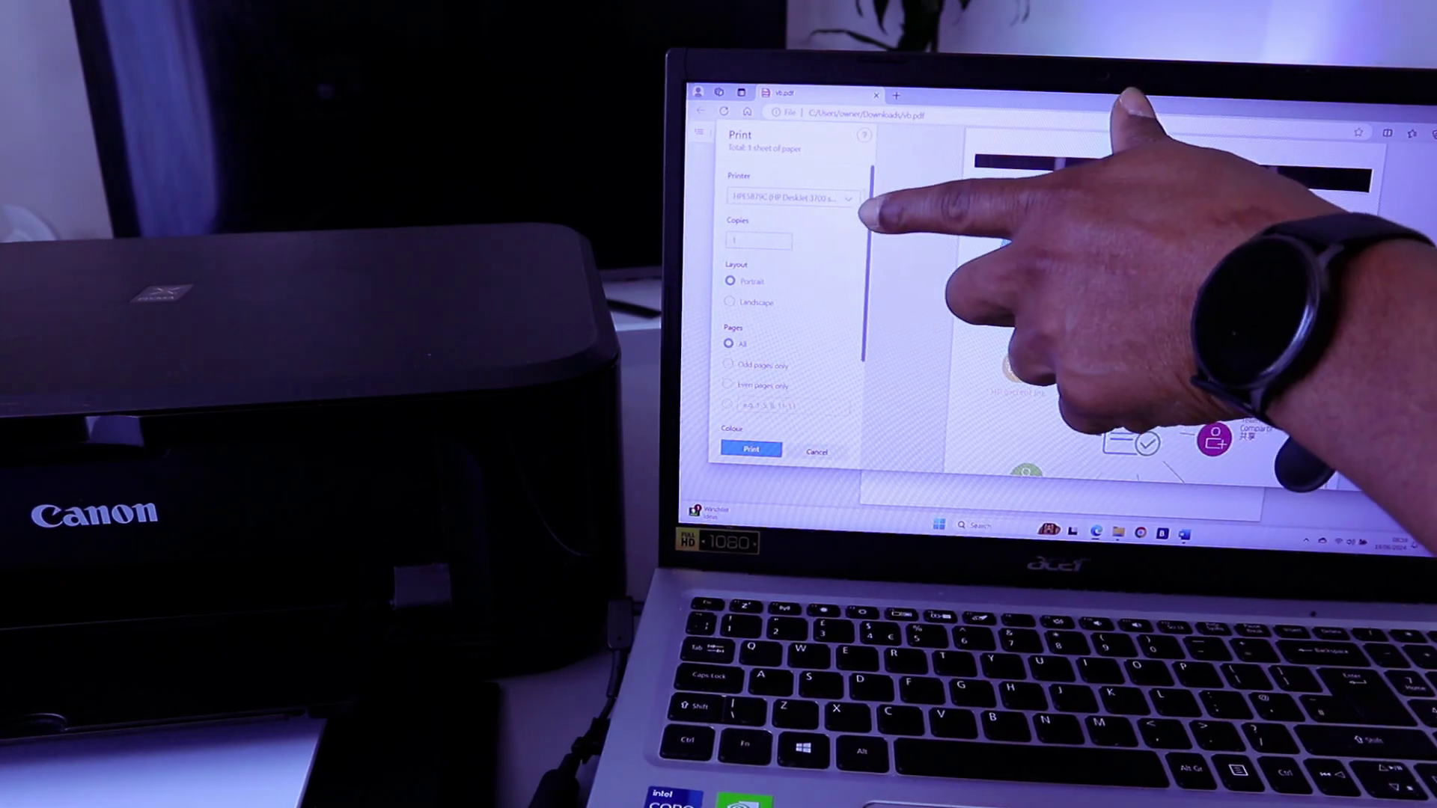
left_click(850, 200)
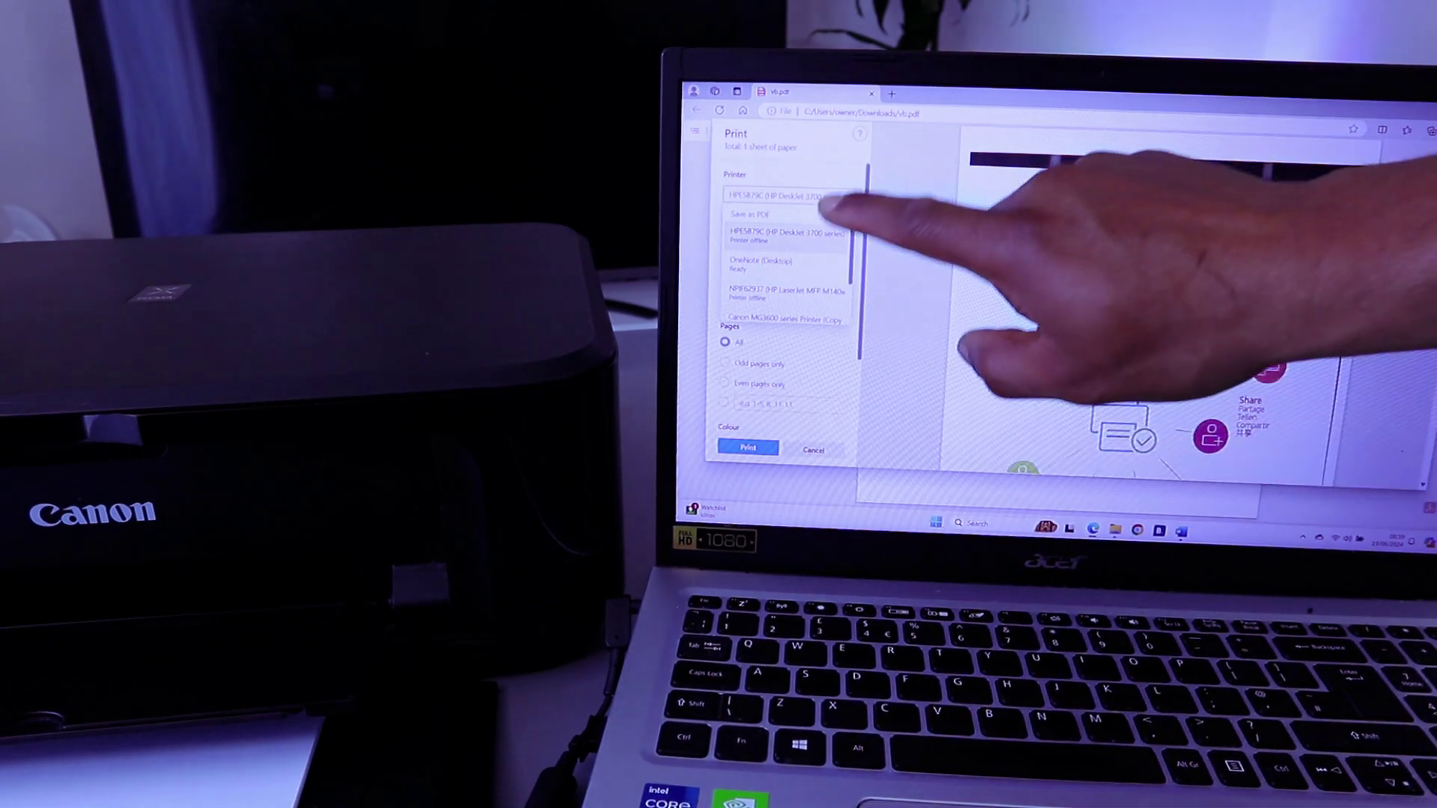
scroll(803, 270, "down", 2)
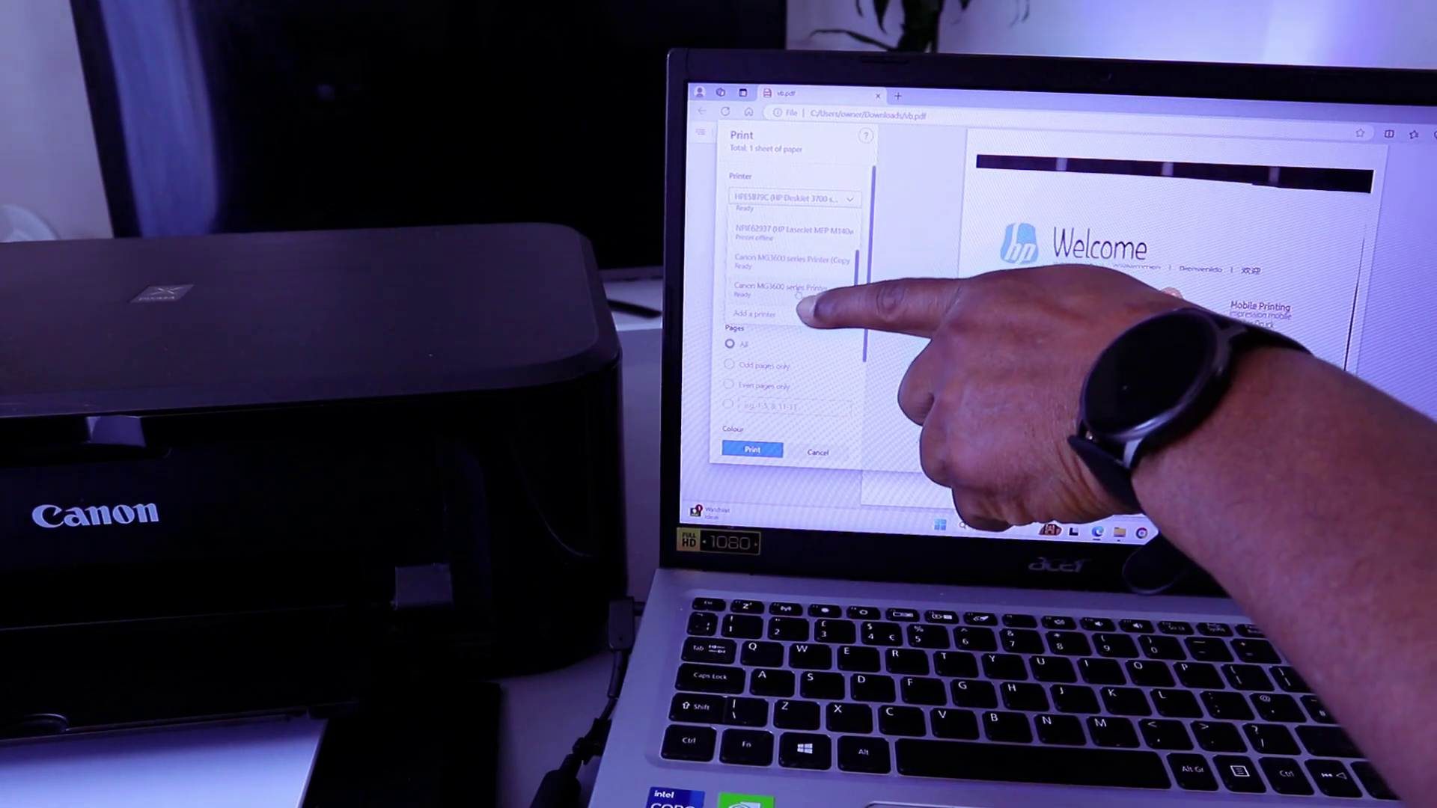
left_click(805, 290)
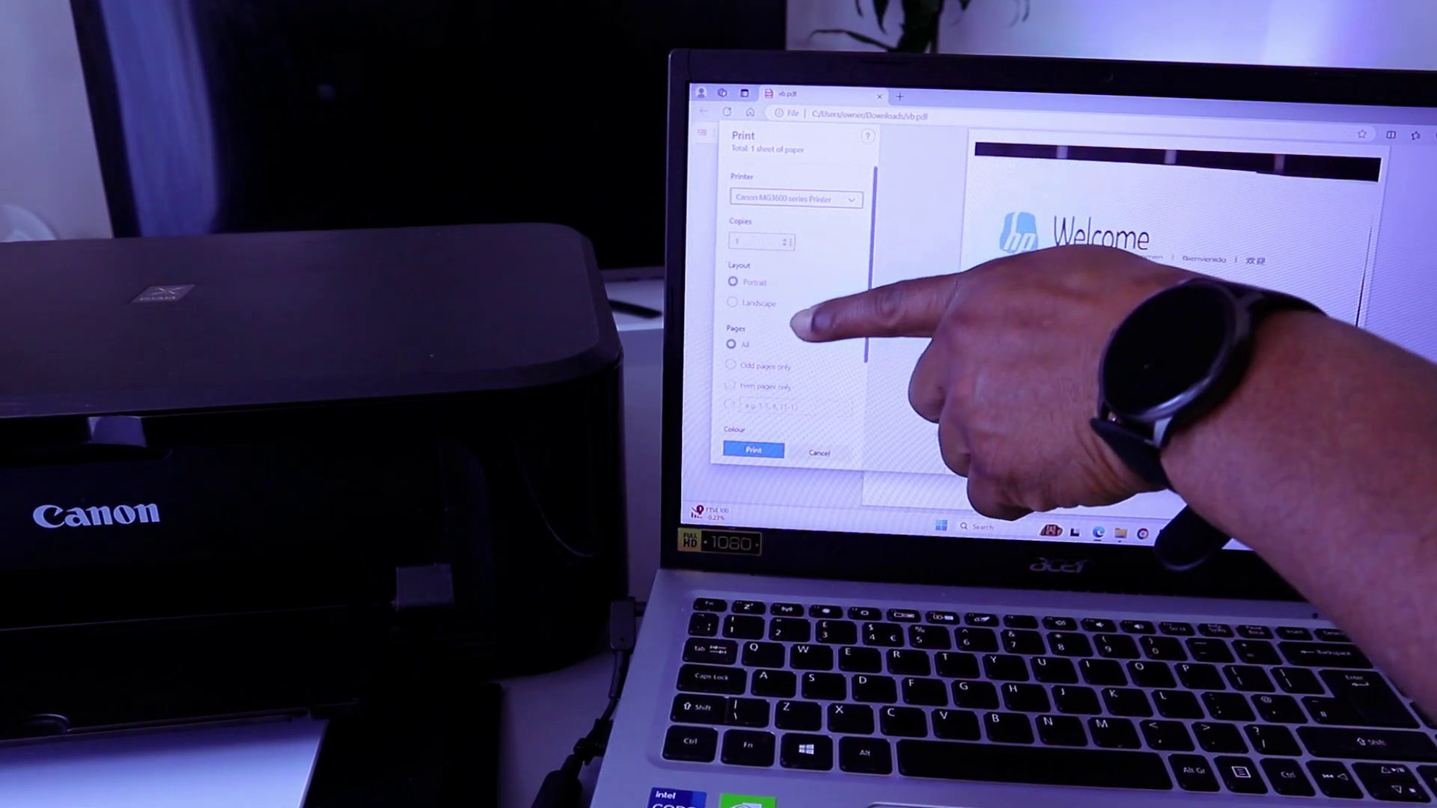
scroll(764, 289, "down", 2)
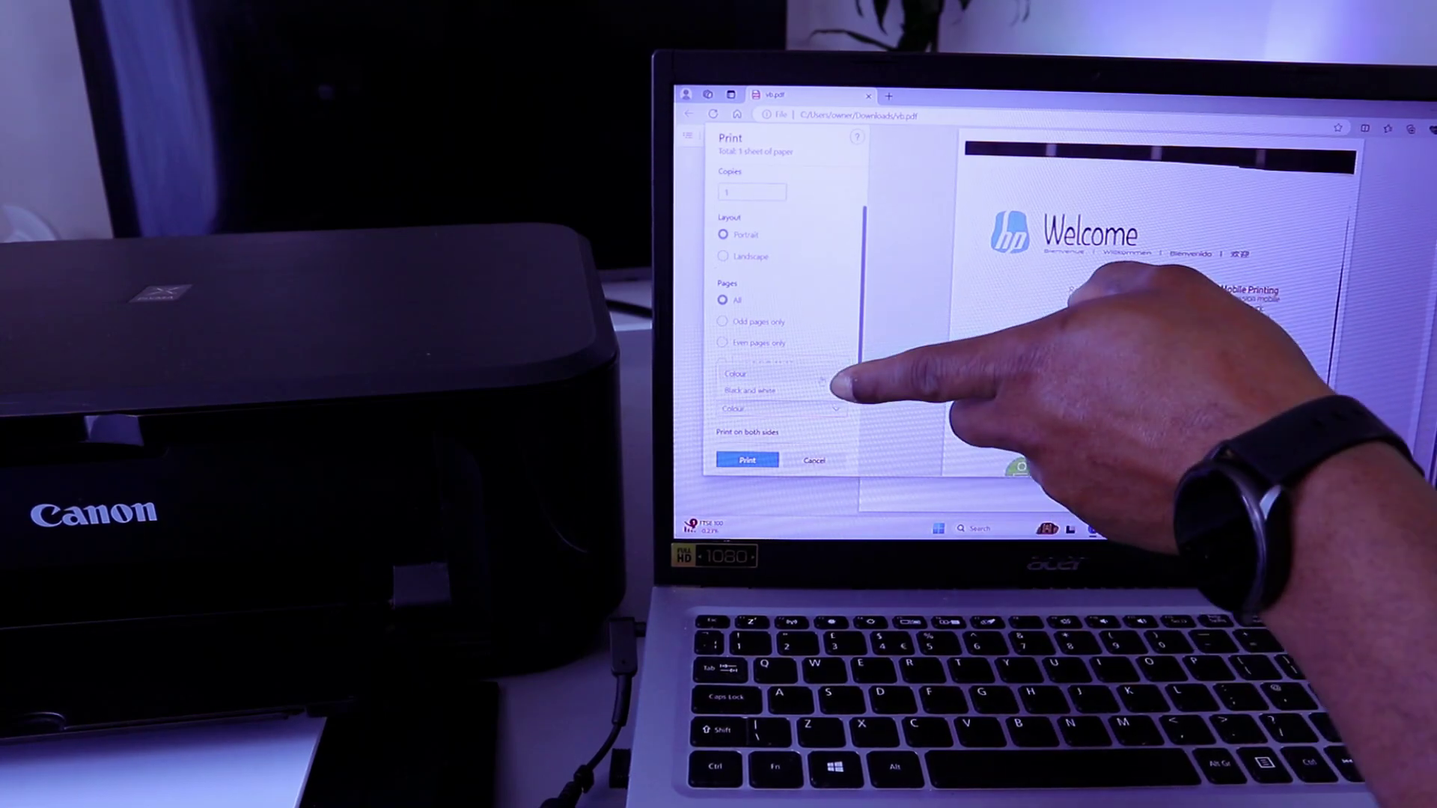
left_click(774, 392)
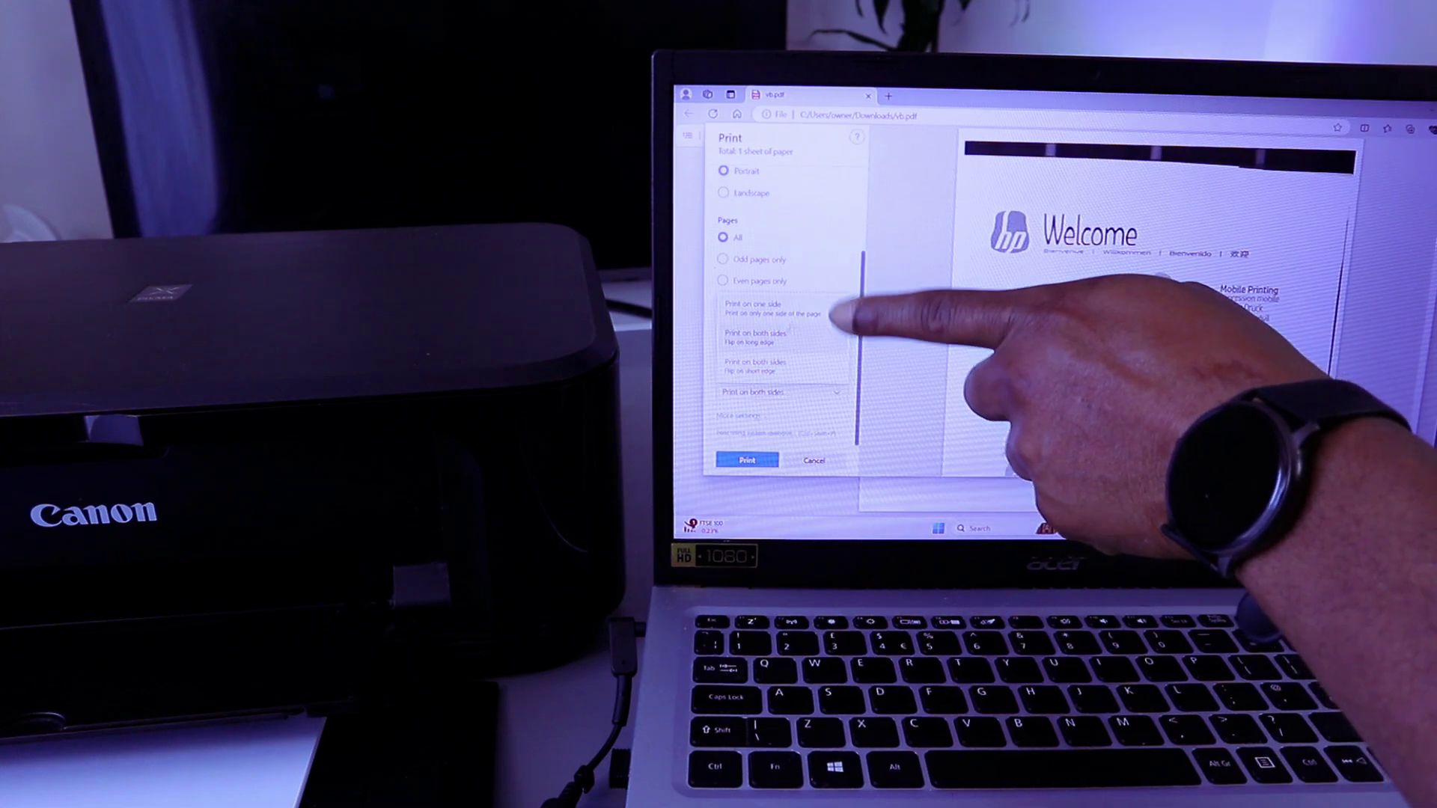
left_click(775, 336)
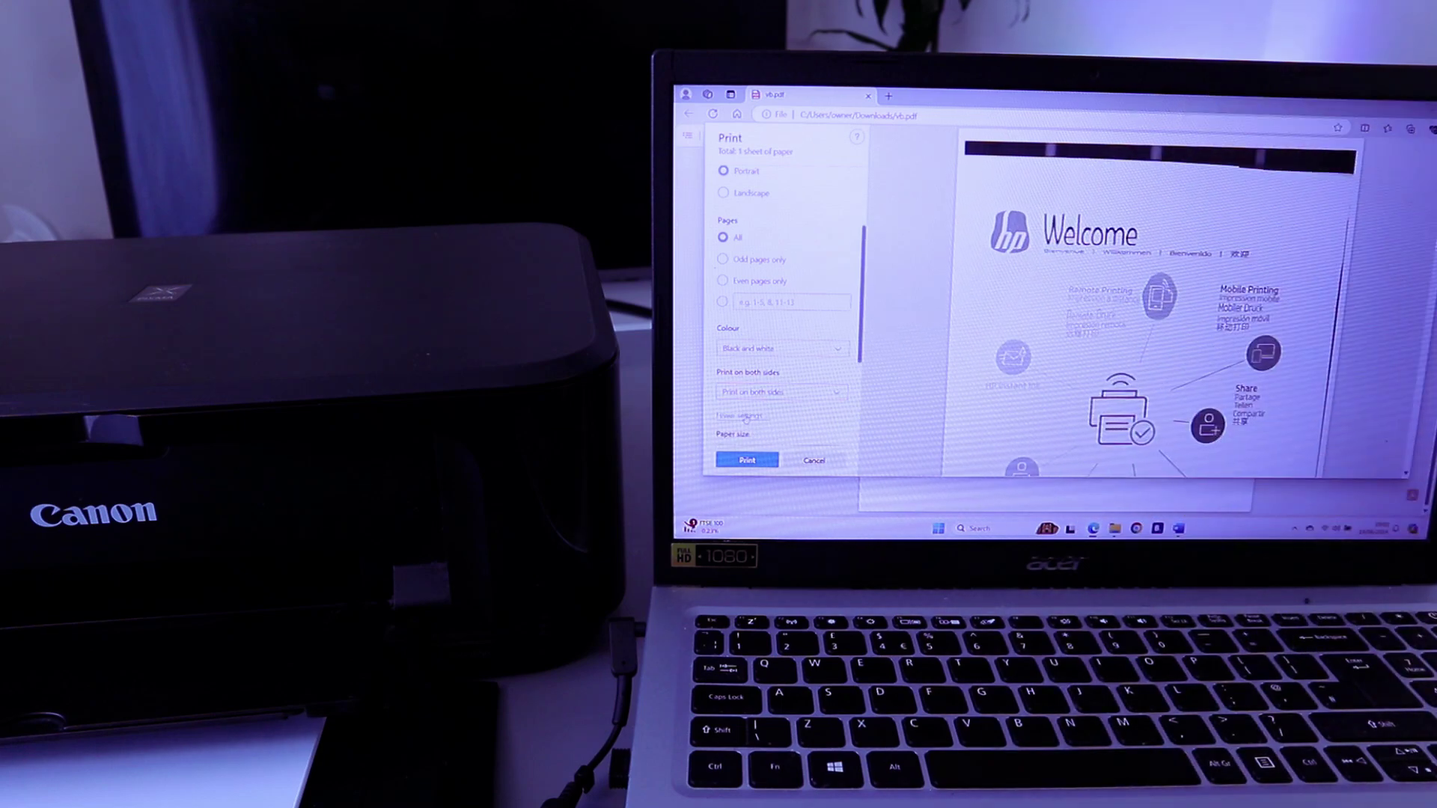
scroll(817, 325, "down", 3)
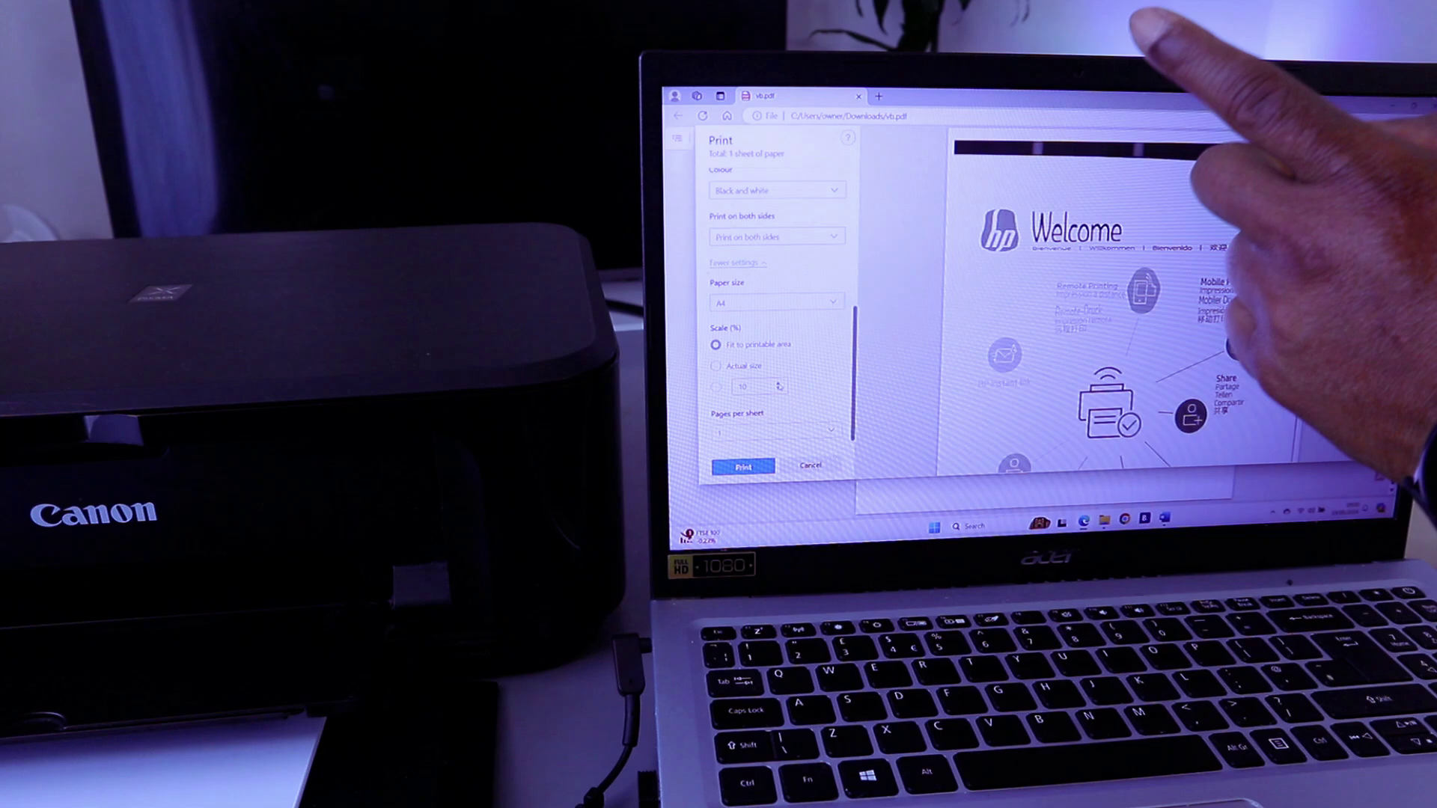
type("20")
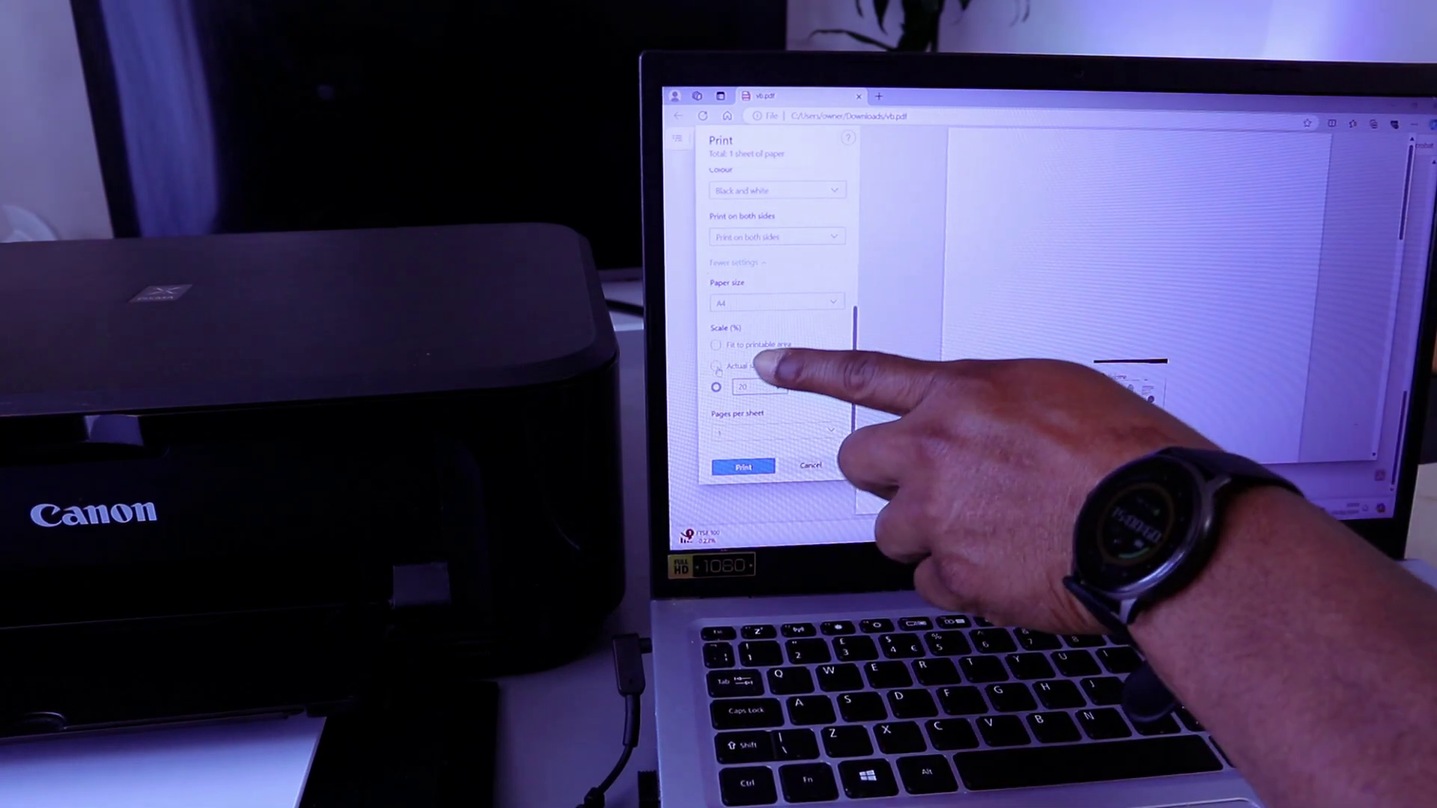
Set the A4 print scale to Actual size.
left_click(715, 367)
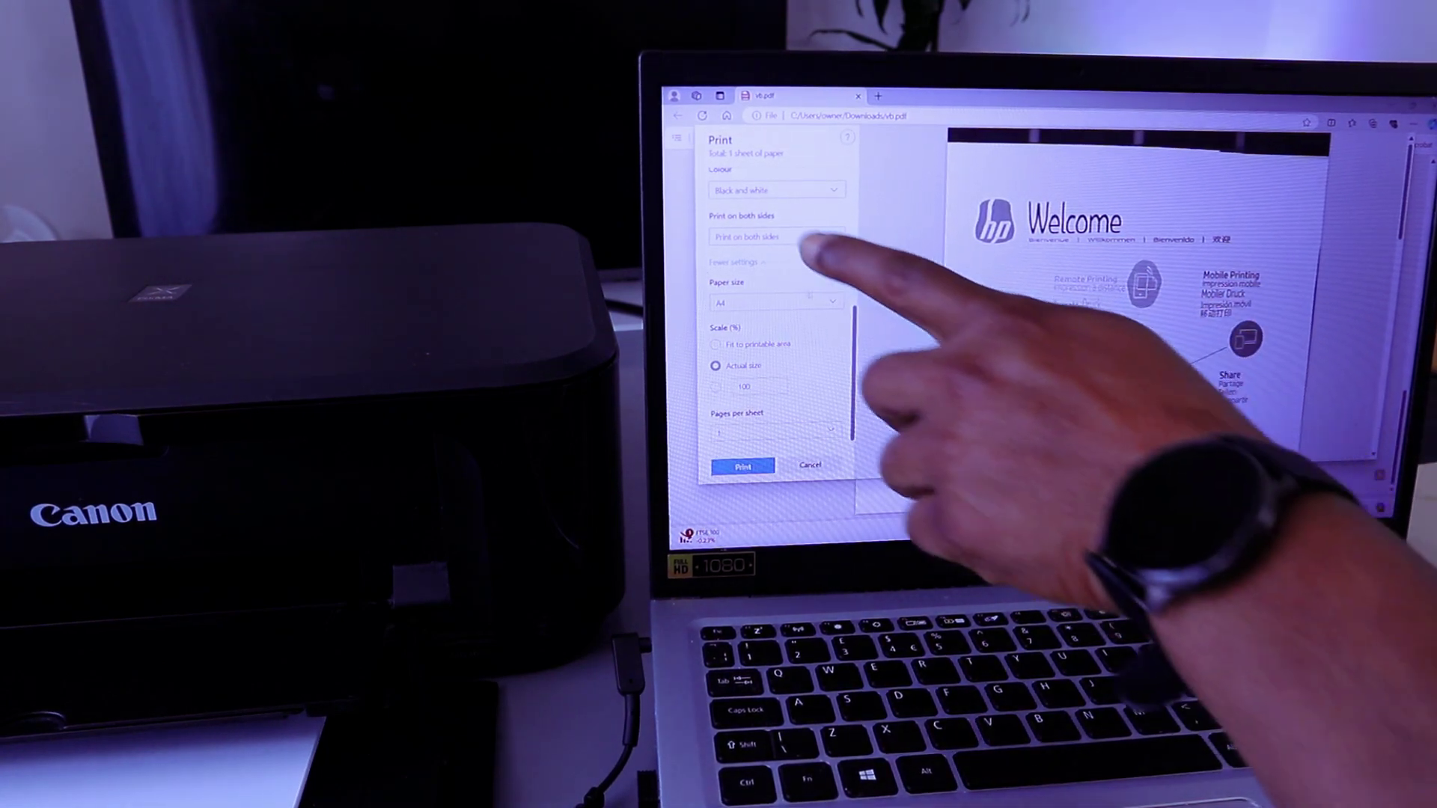
scroll(803, 417, "down", 1)
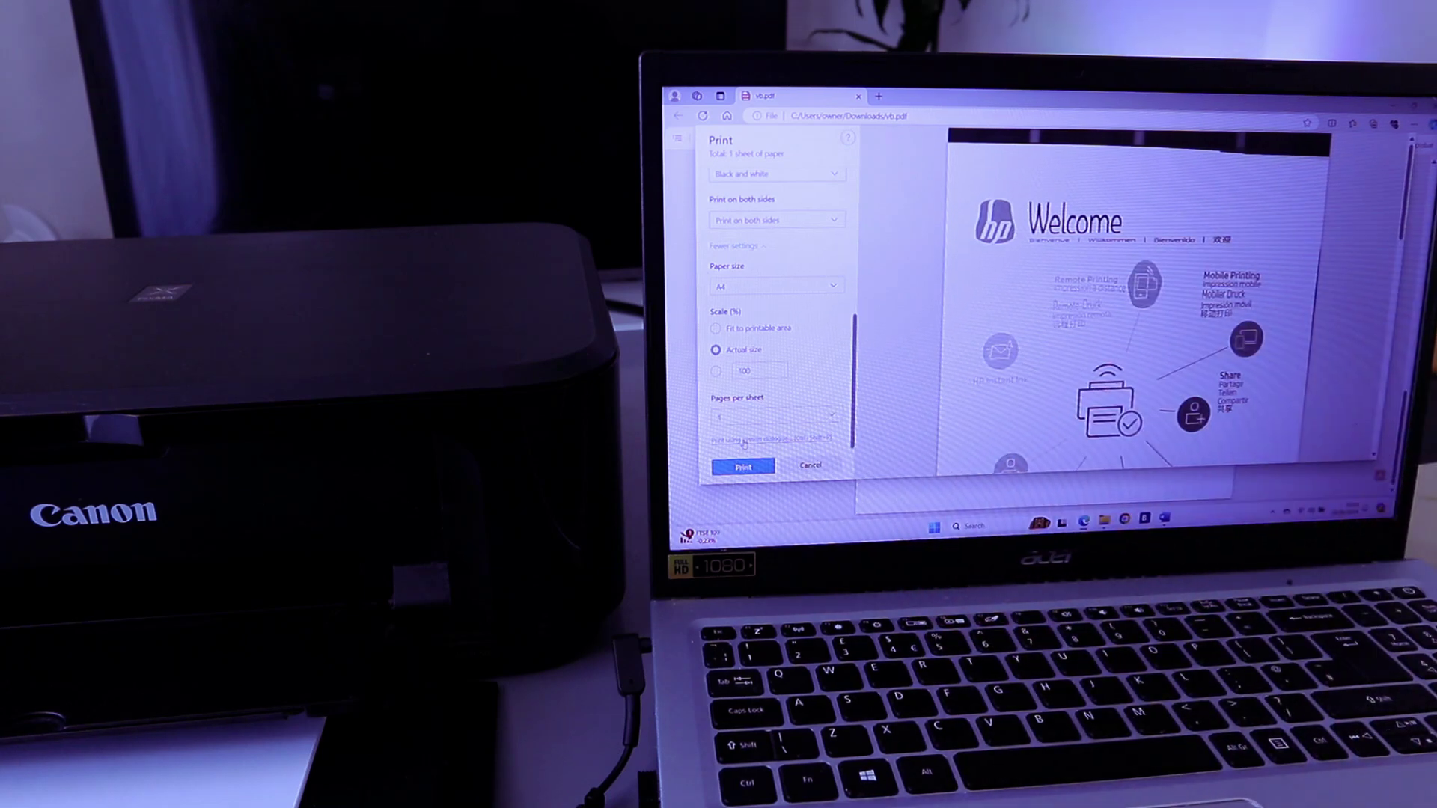
In the system print dialog, pick Canon MG3600 series Printer with Monochrome colour mode, then open its preferences.
left_click(744, 441)
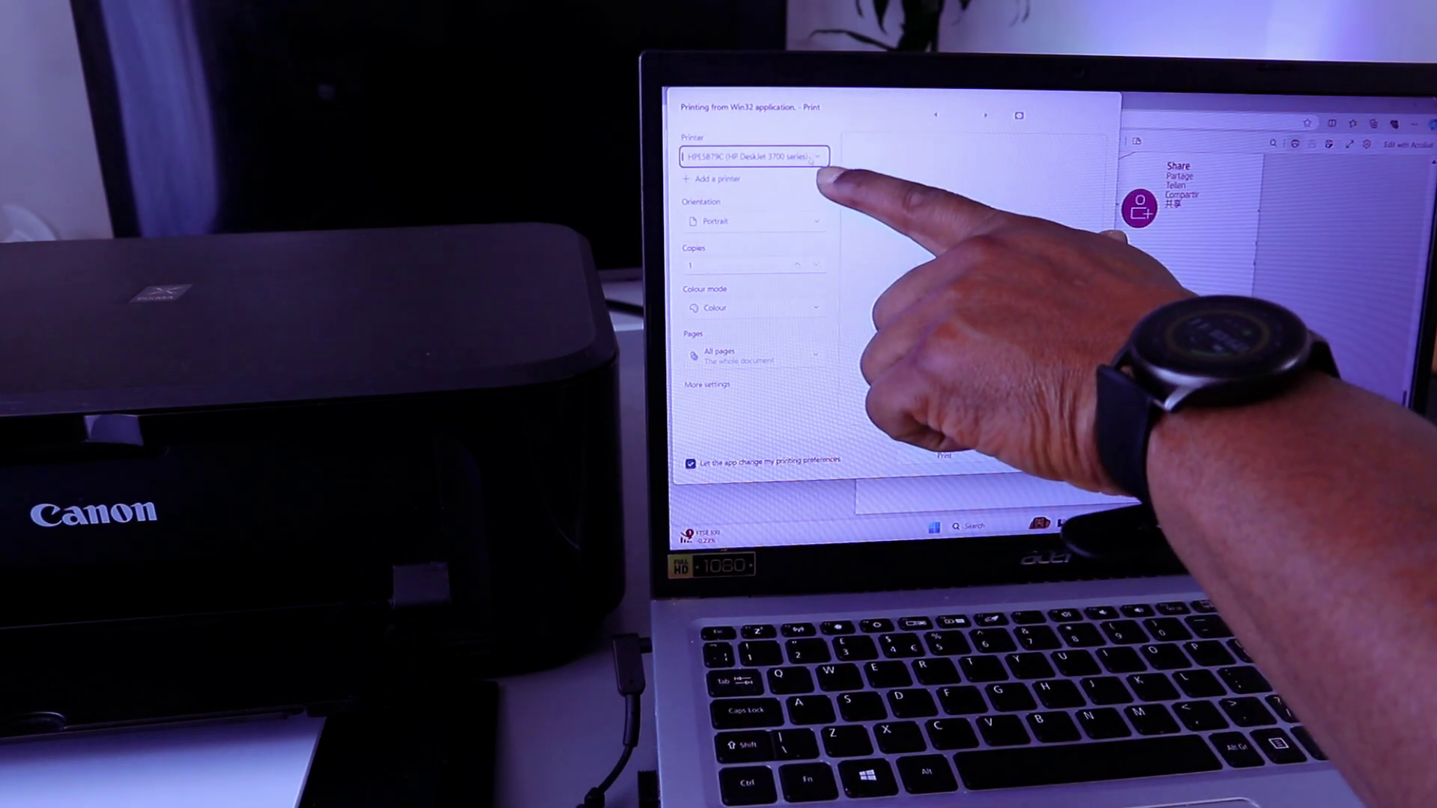
left_click(786, 157)
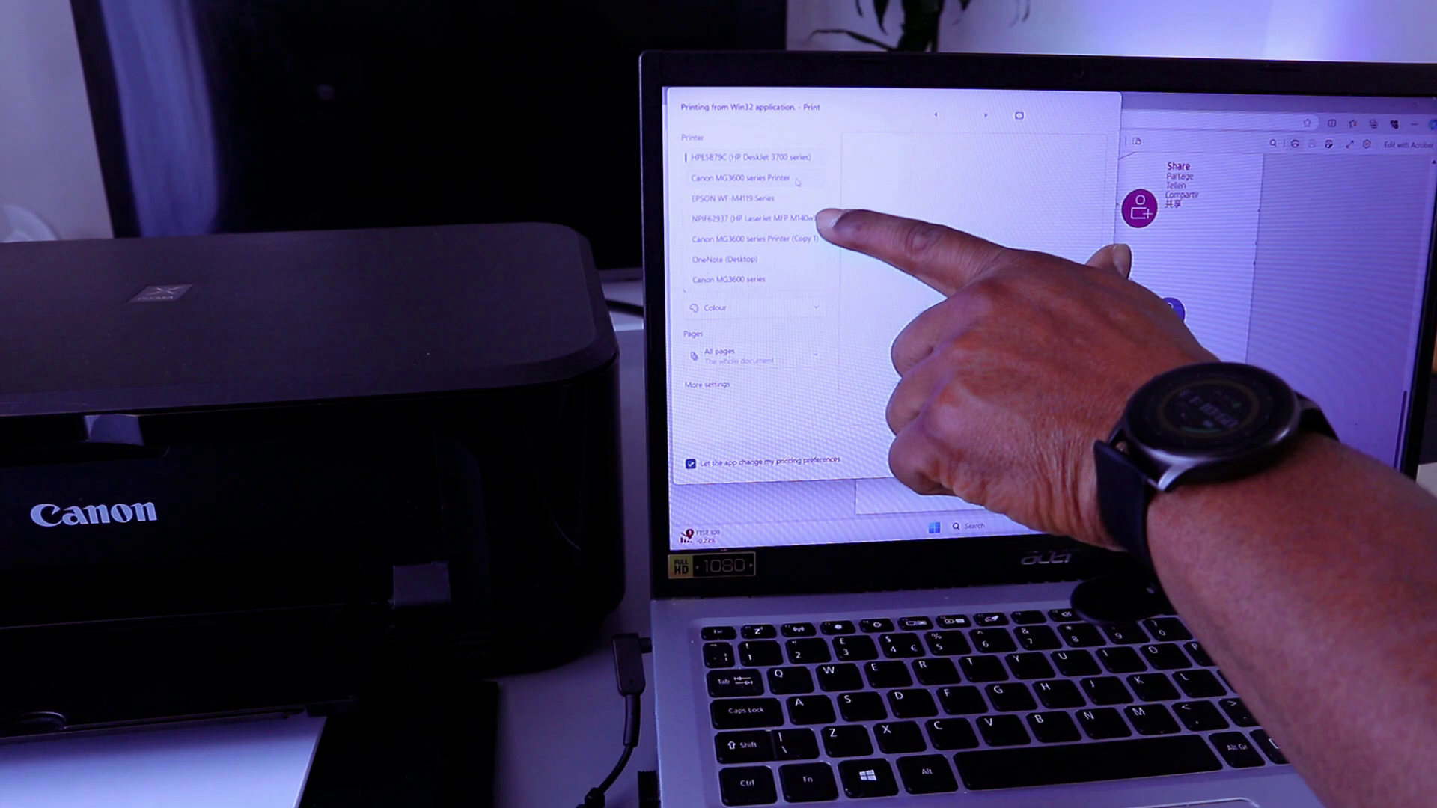
left_click(799, 176)
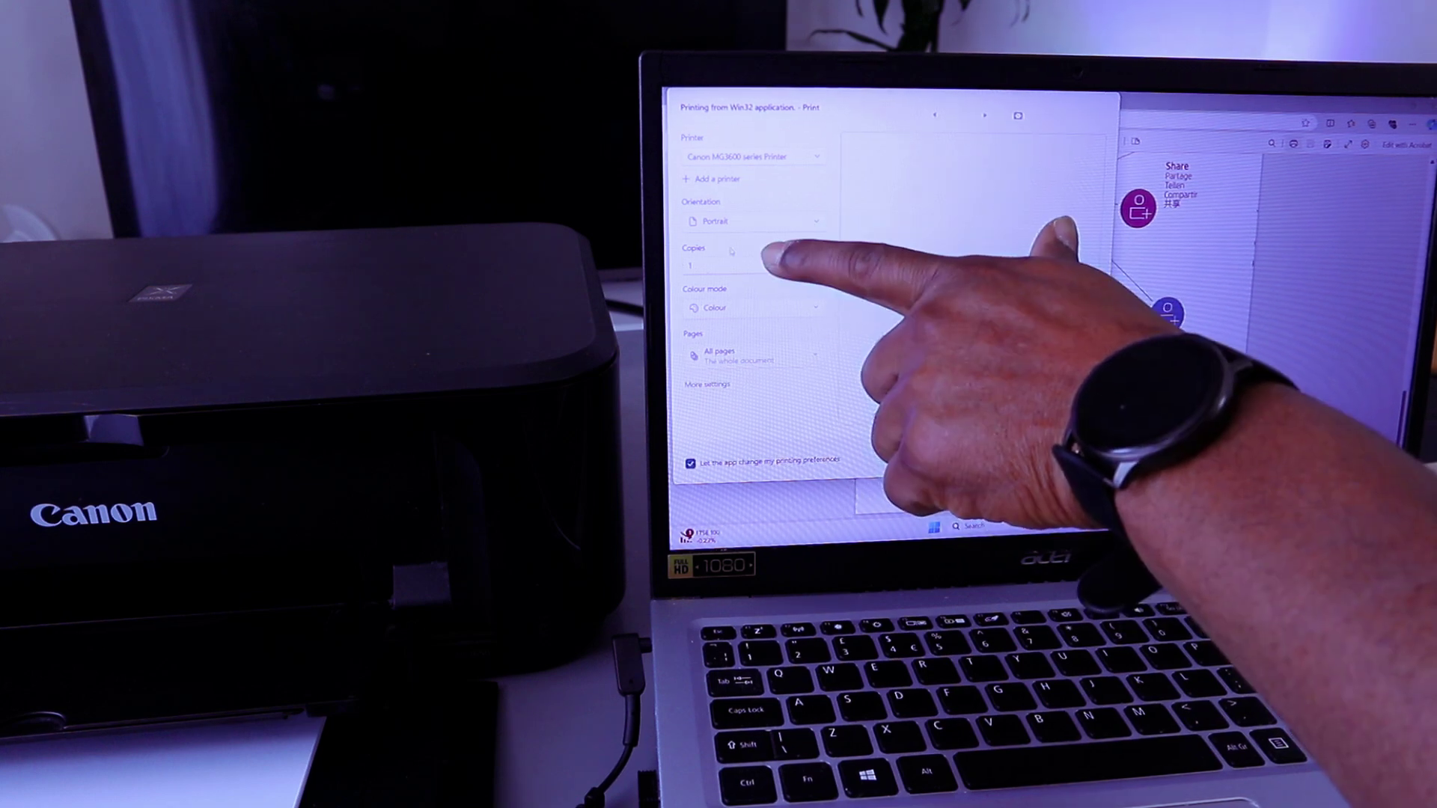
left_click(783, 308)
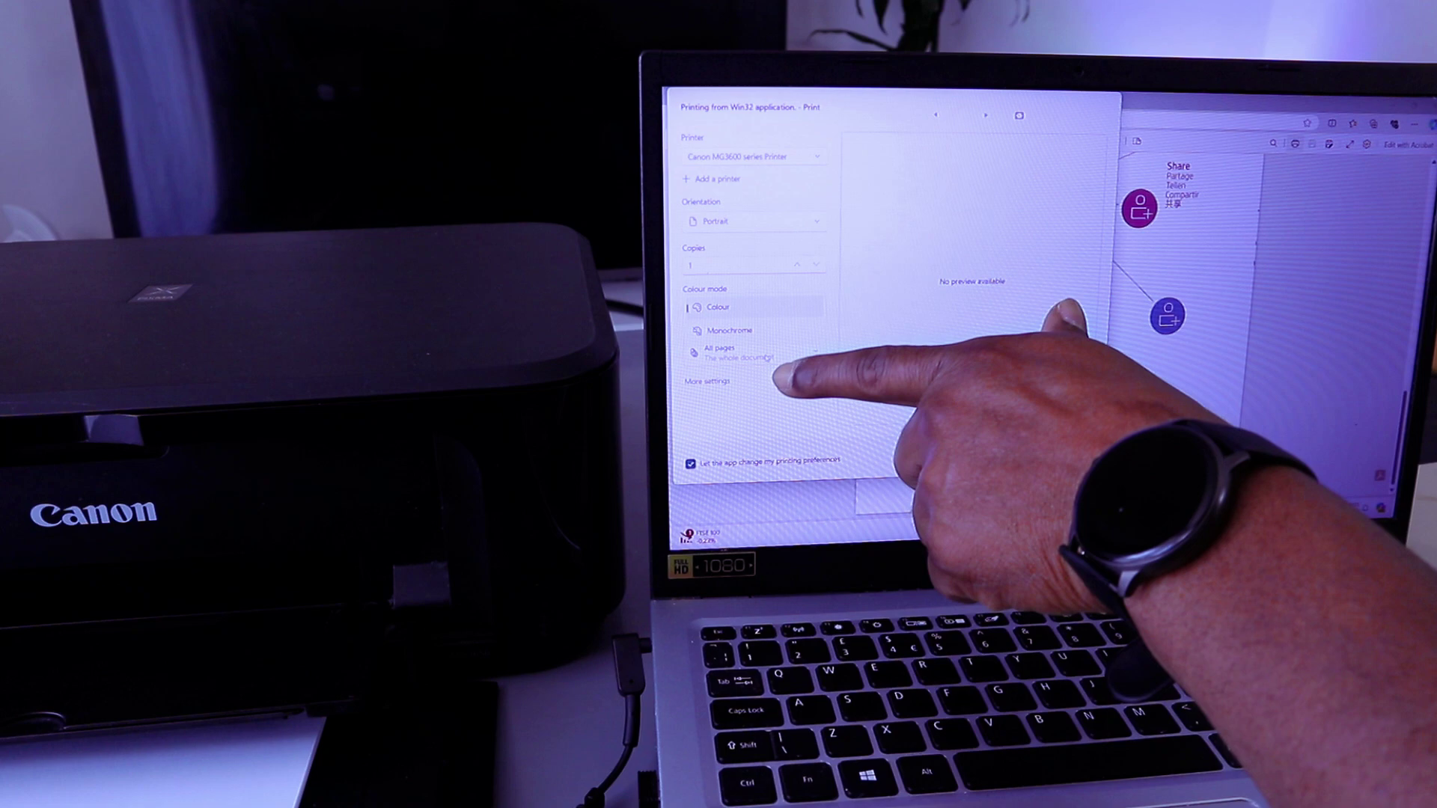
left_click(767, 334)
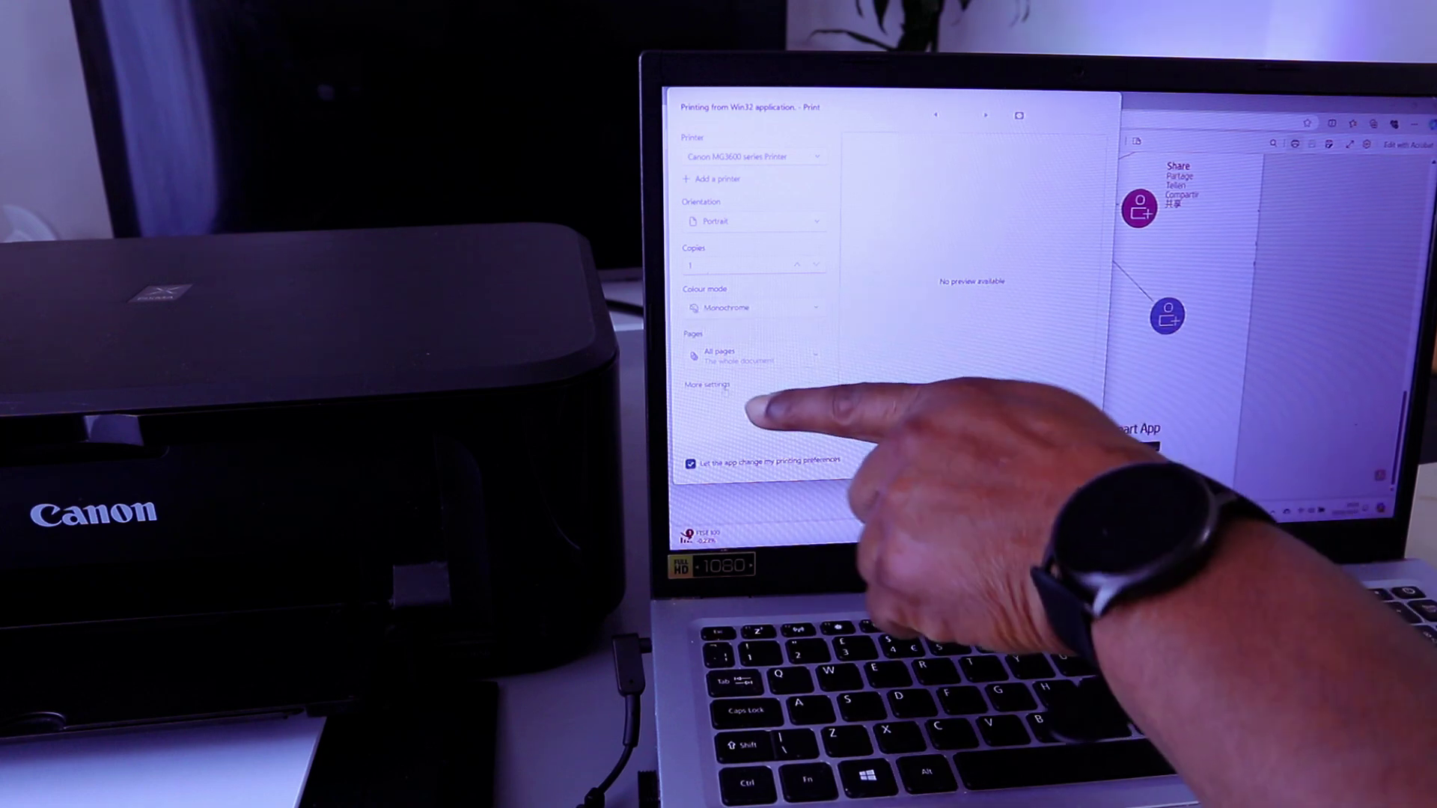
left_click(710, 384)
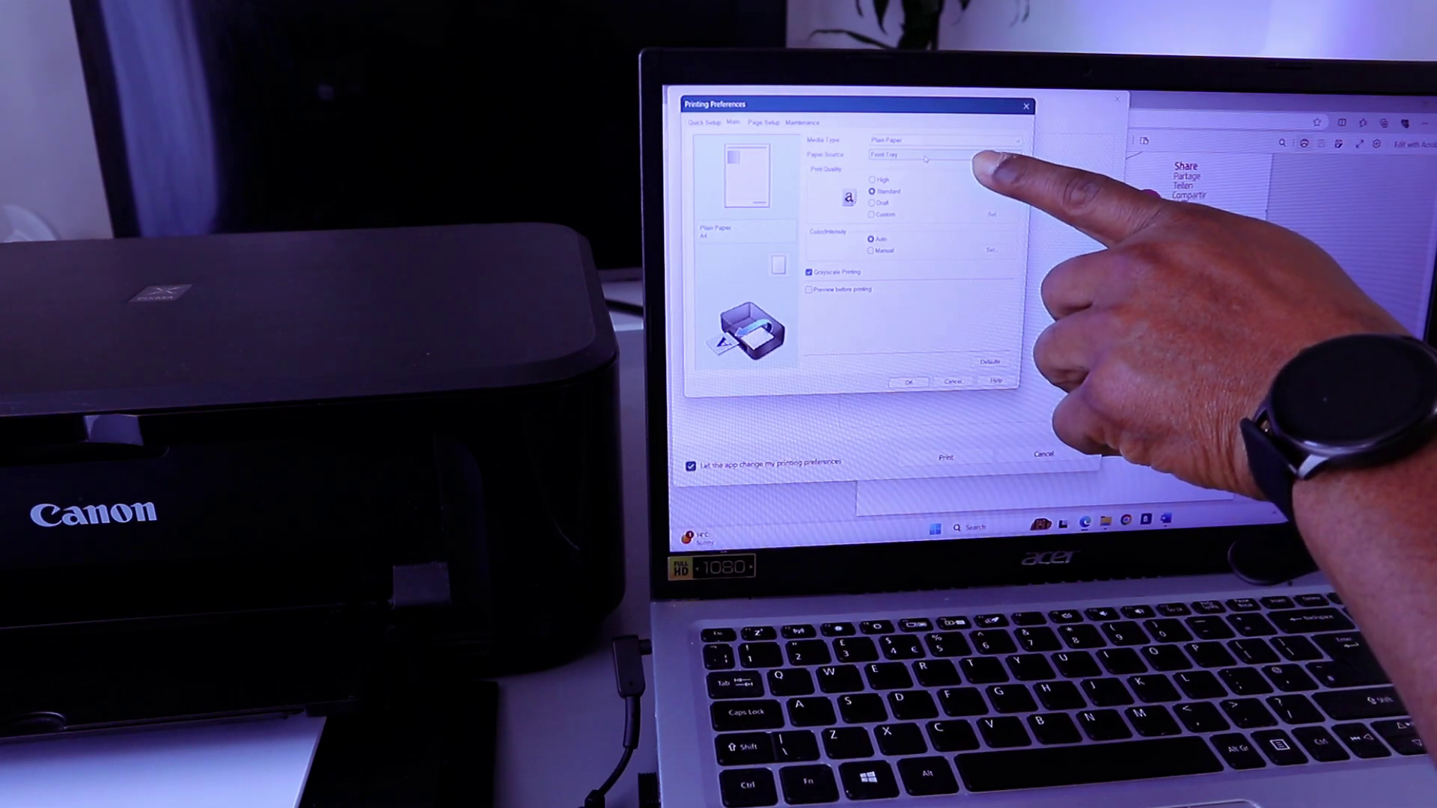
Go from the Page Setup tab to the Maintenance tab in the Canon printing preferences.
left_click(774, 126)
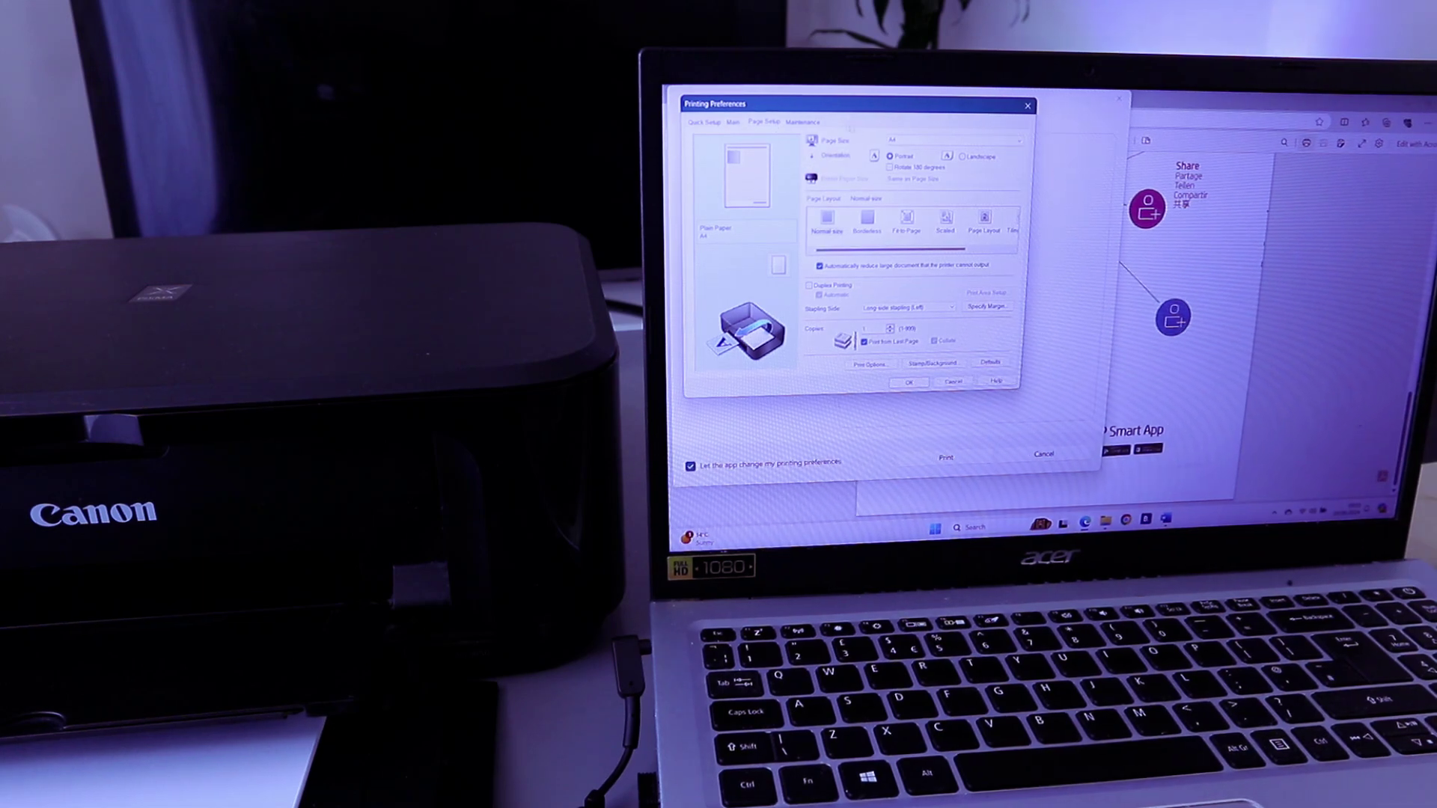
left_click(970, 250)
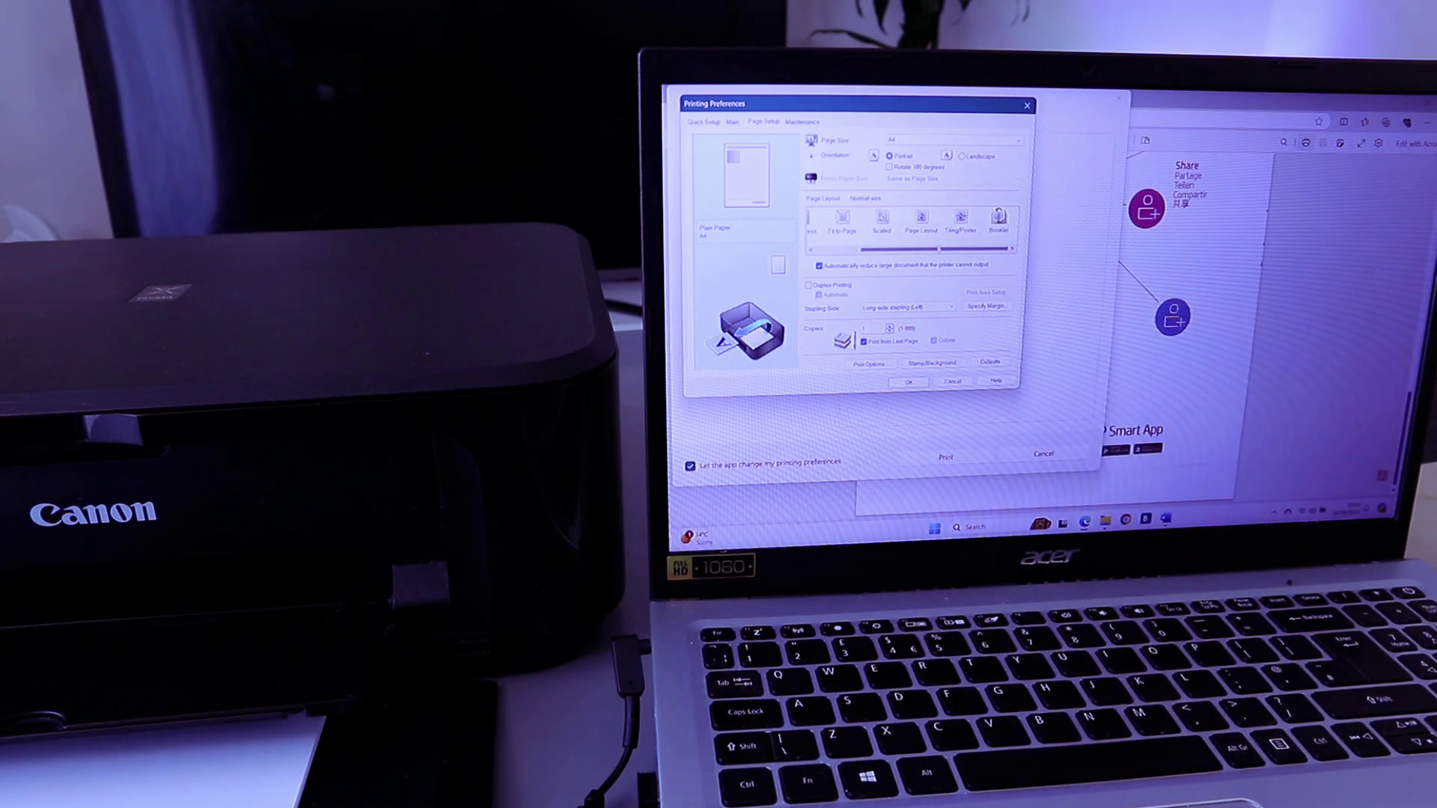
left_click(801, 122)
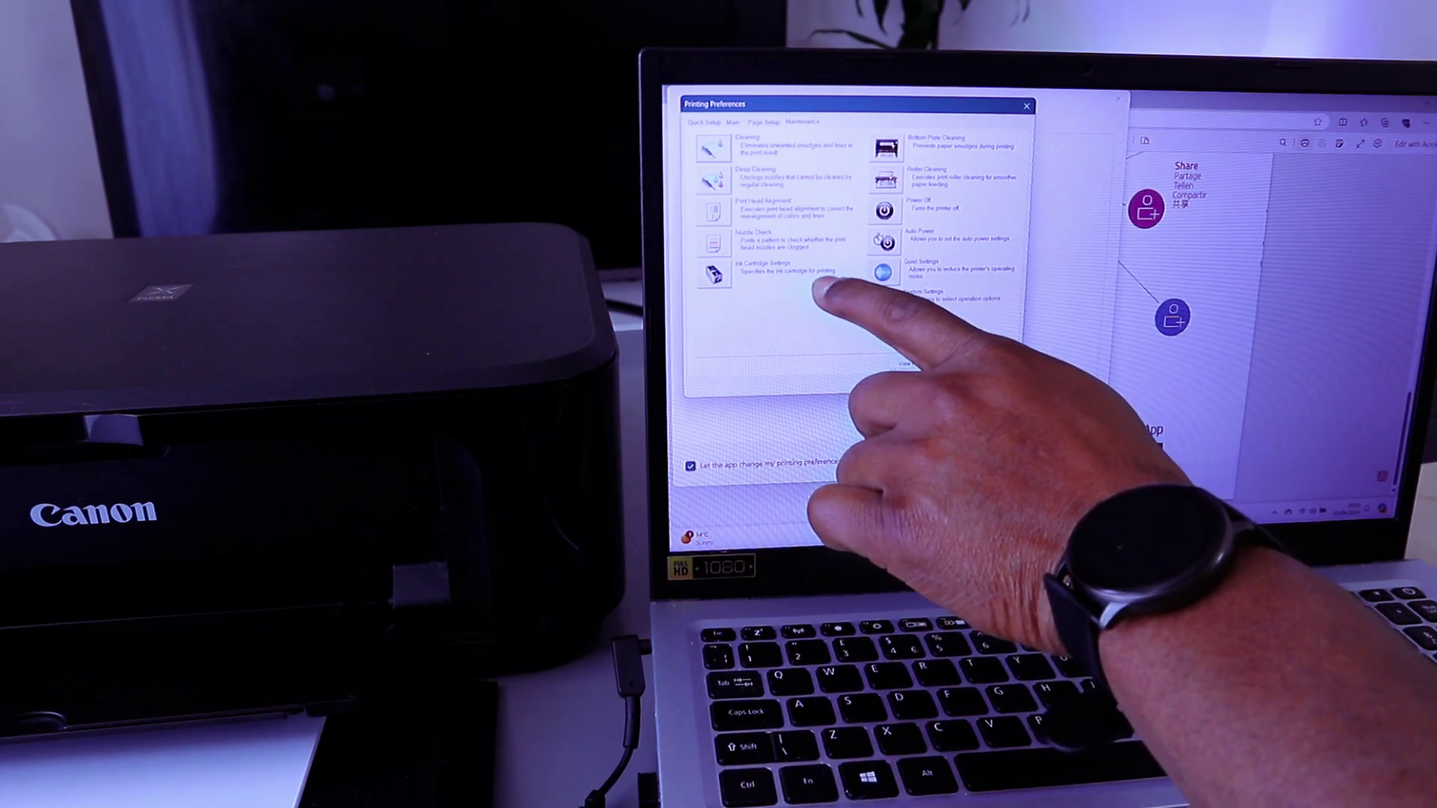
Change Ink Cartridge Settings to Black Only and confirm with OK.
left_click(713, 273)
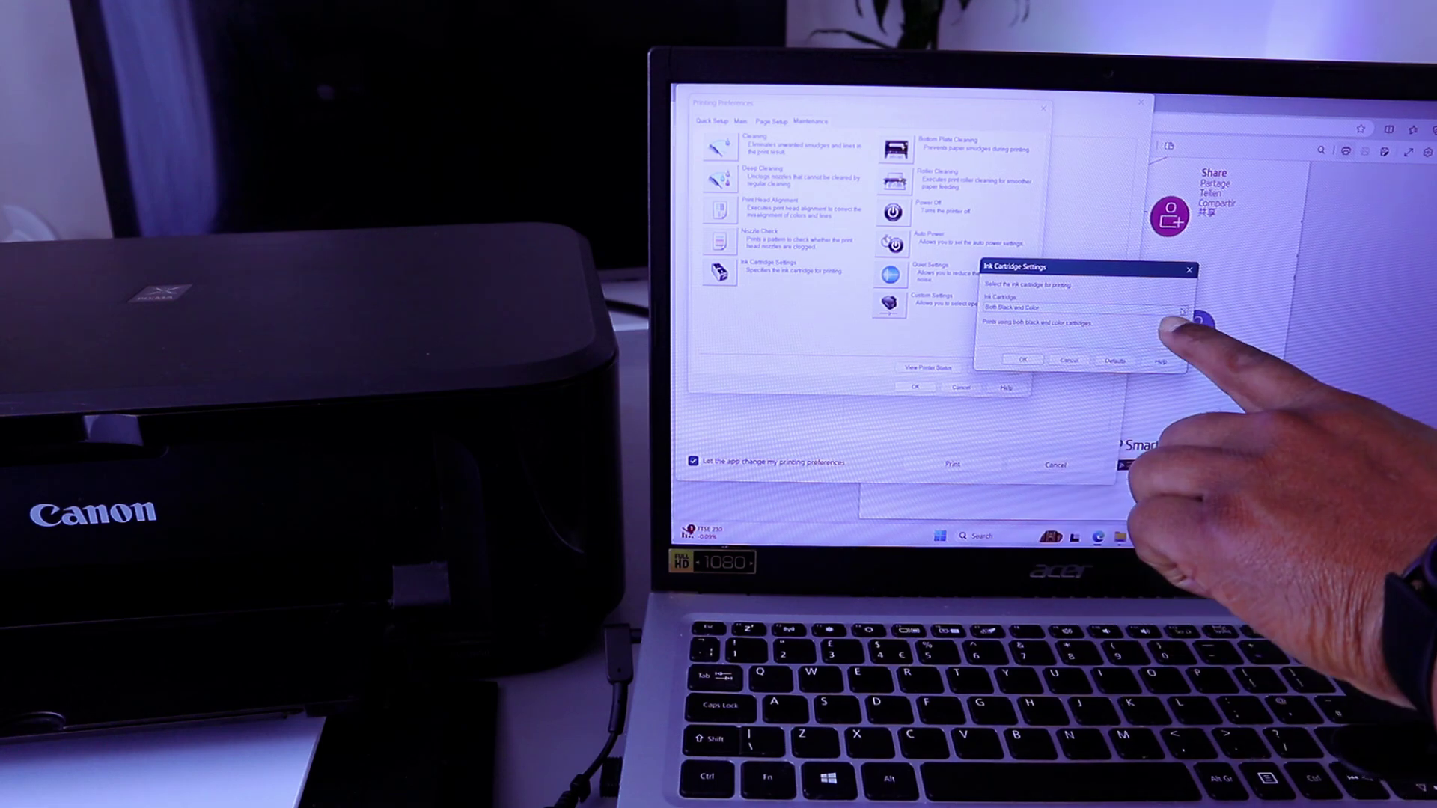
left_click(1083, 308)
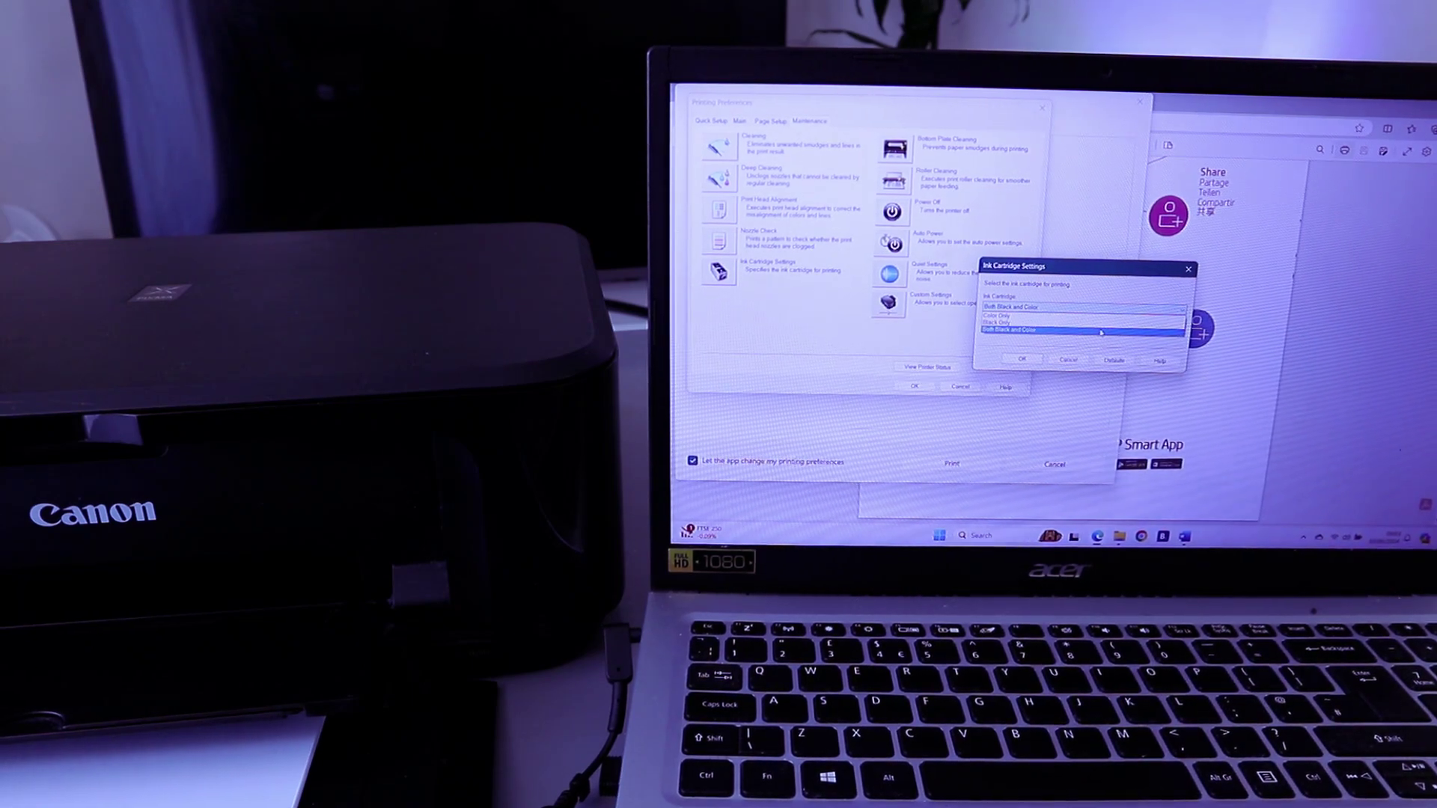
left_click(1004, 323)
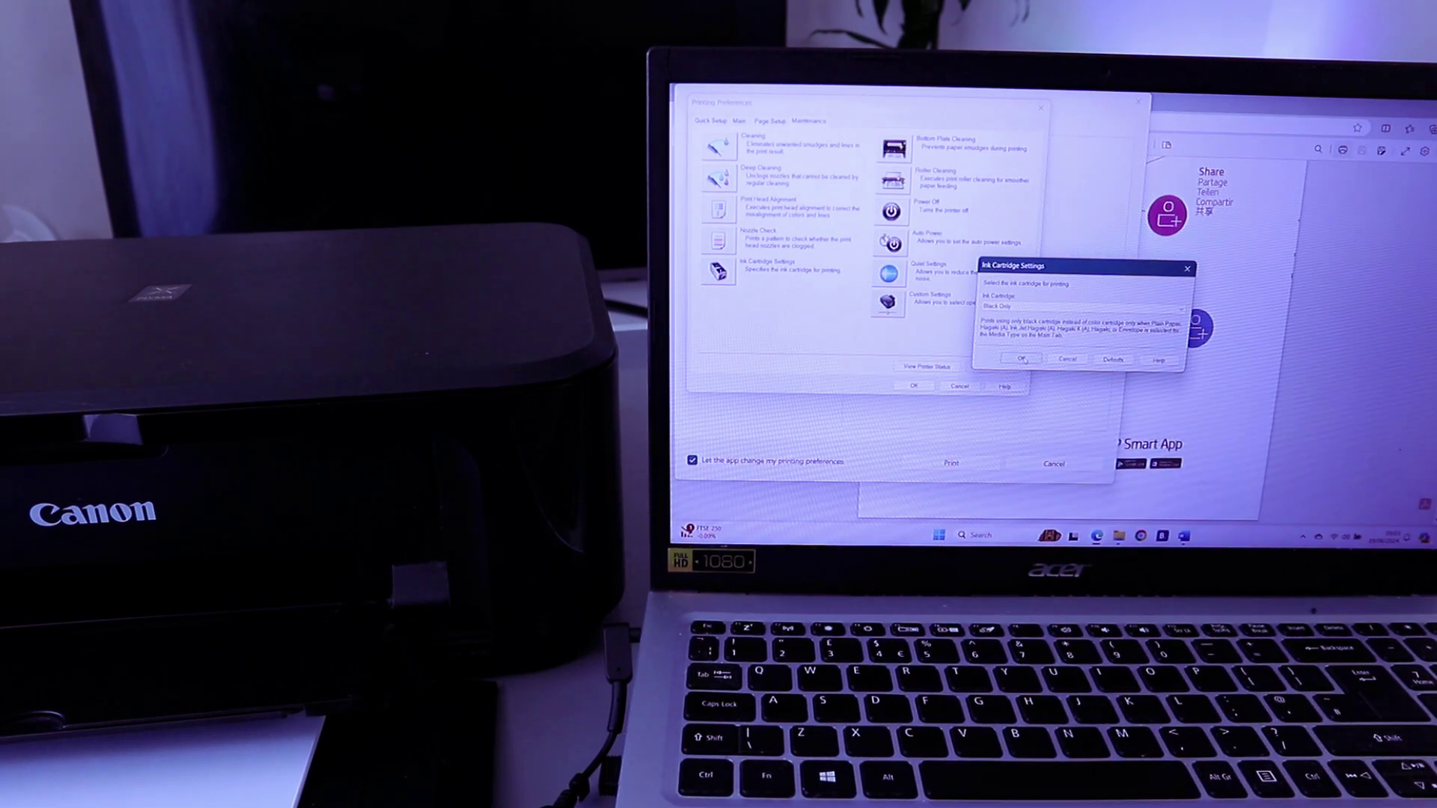
left_click(1022, 358)
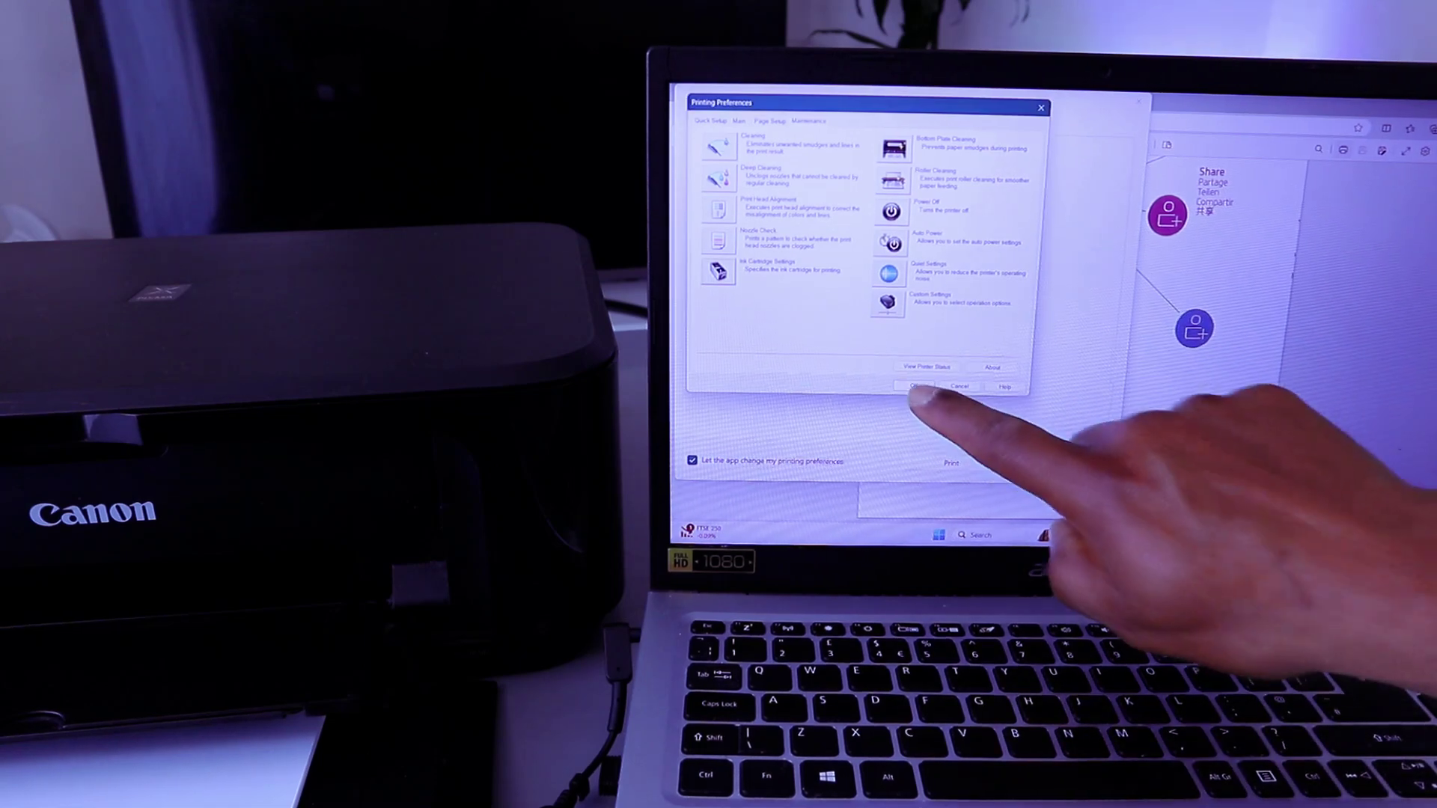
Accept the Canon preferences and print the monochrome job.
left_click(915, 386)
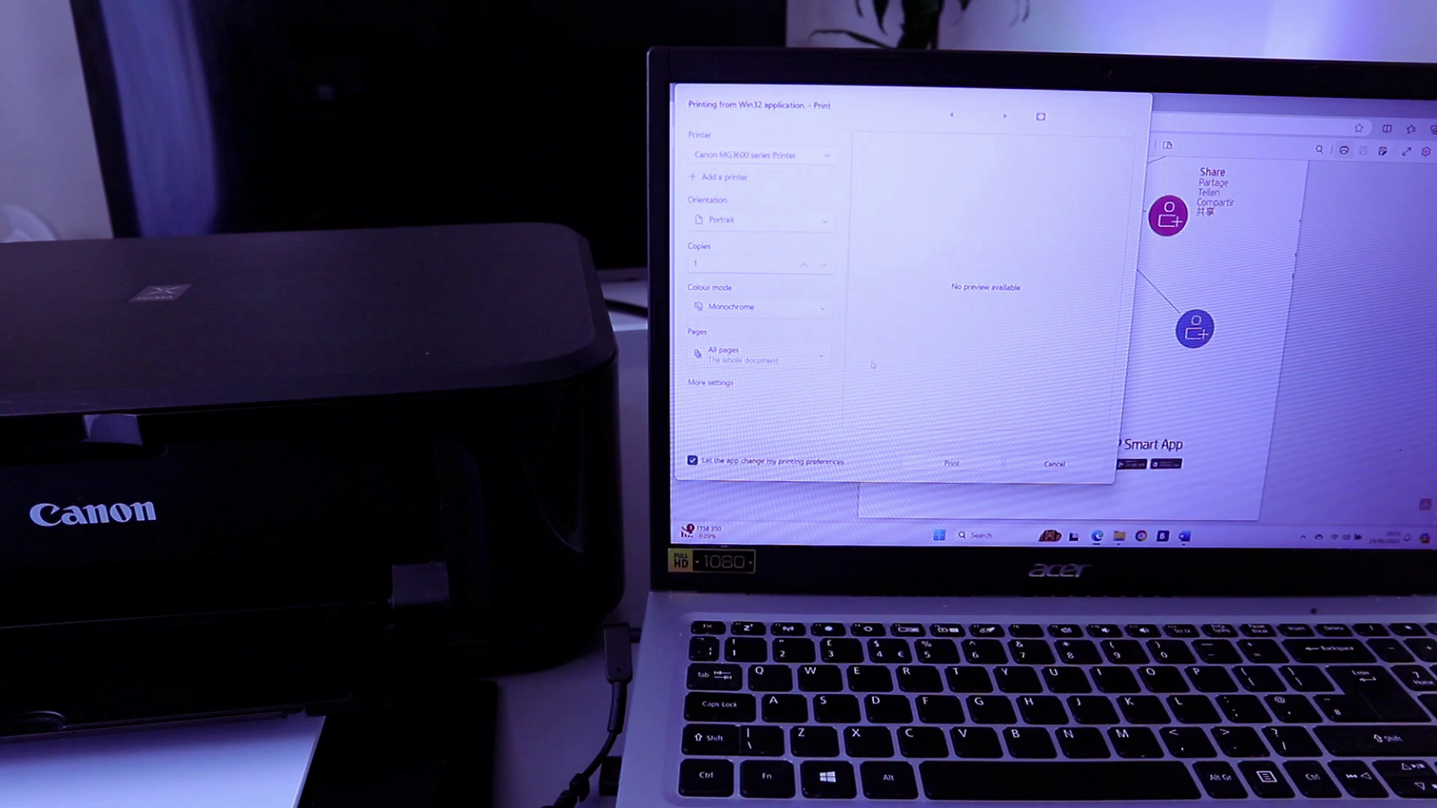
left_click(949, 468)
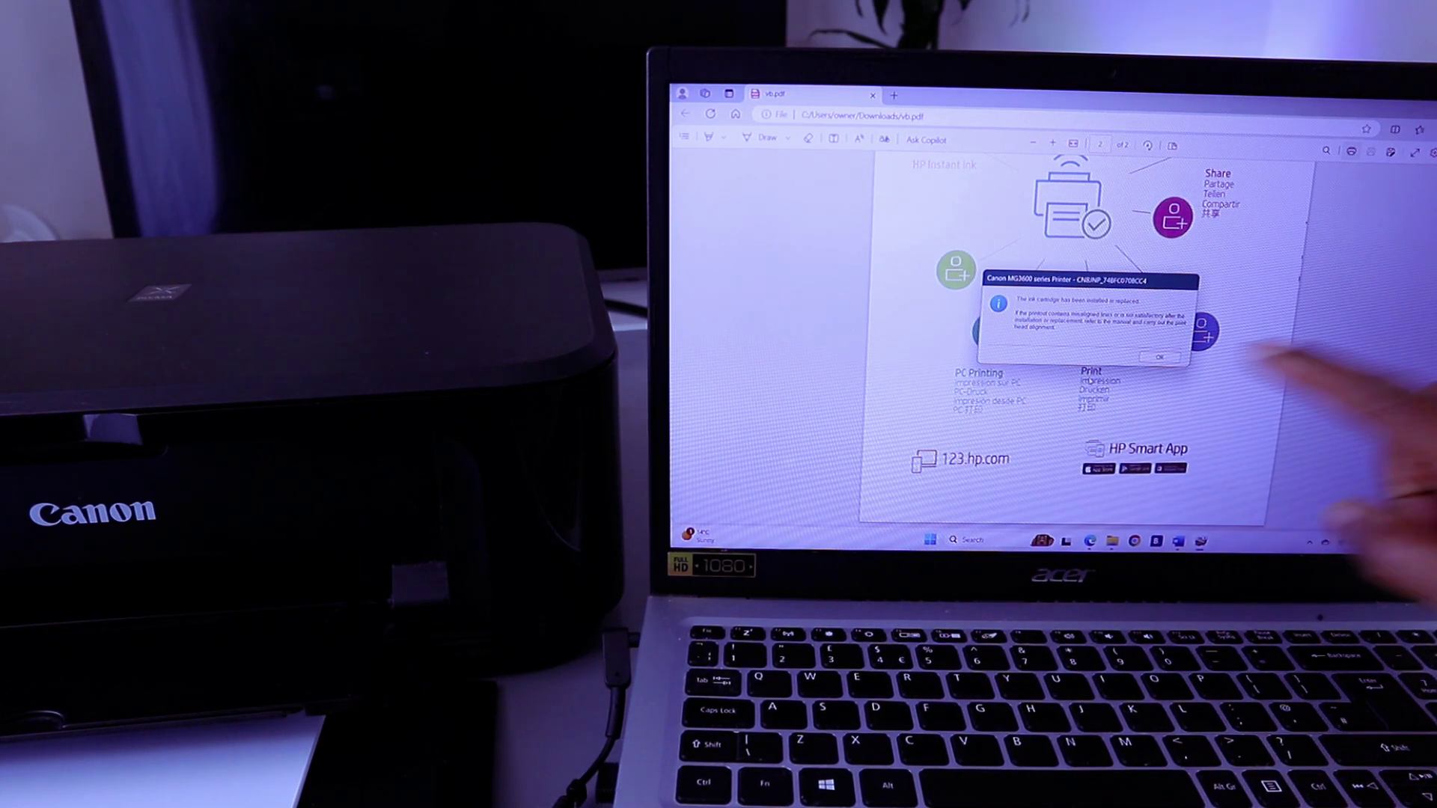
left_click(1162, 357)
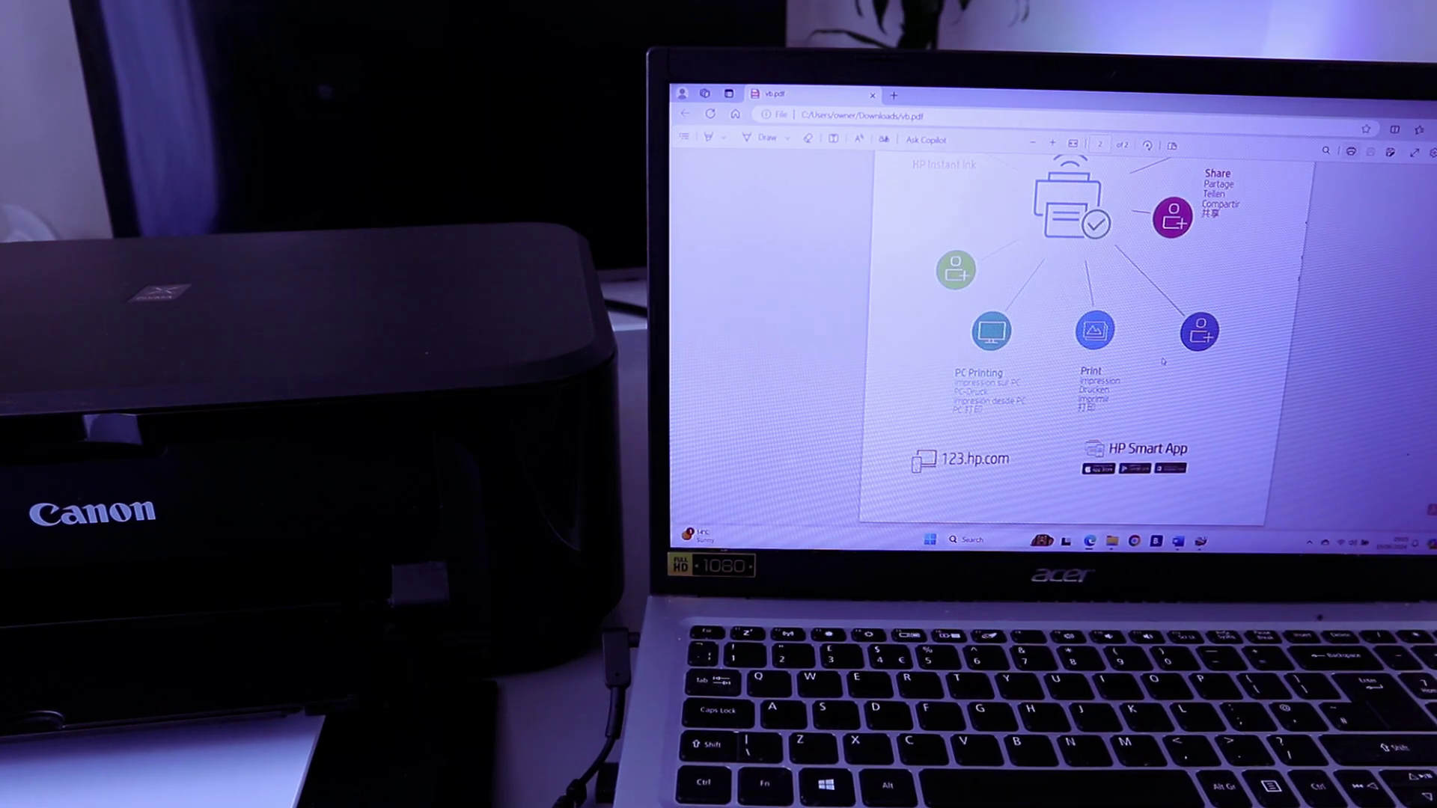